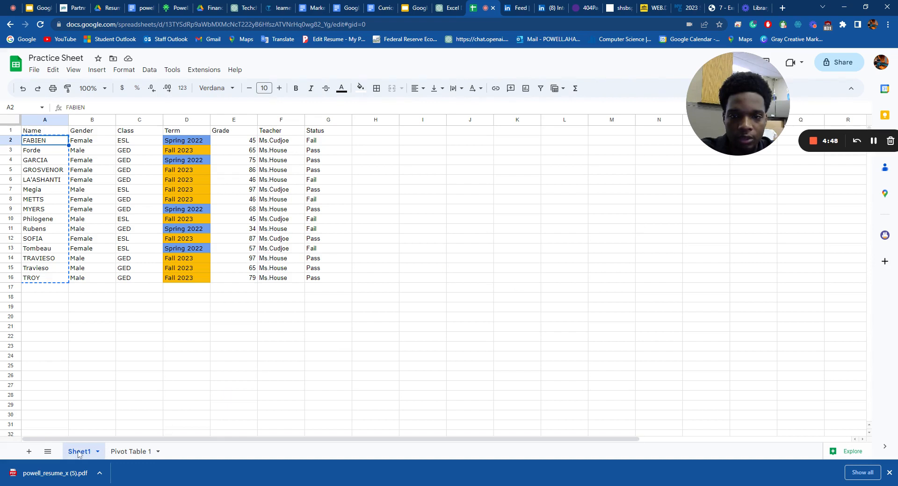
Rename Sheet1 as Students.
right_click(78, 452)
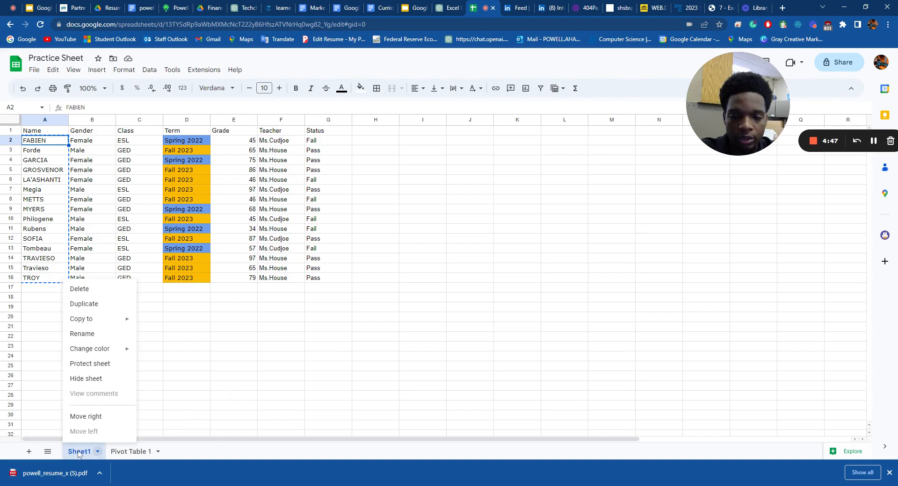
left_click(94, 337)
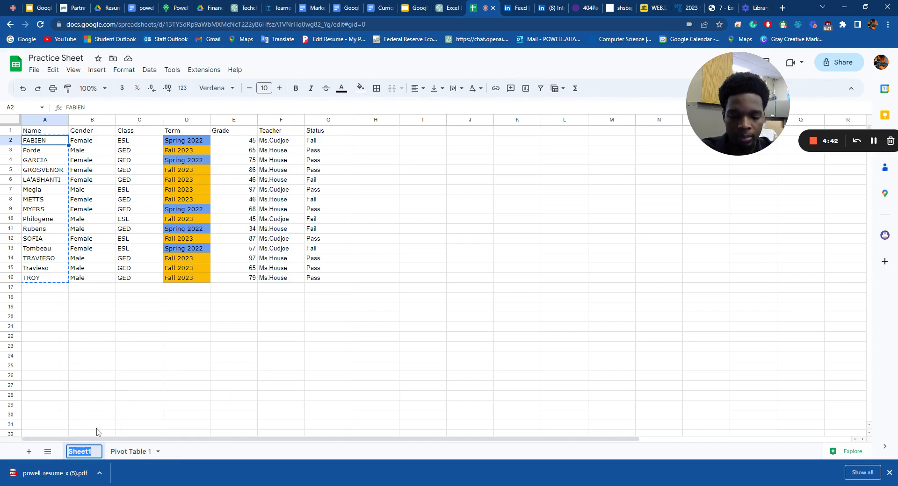
type("S")
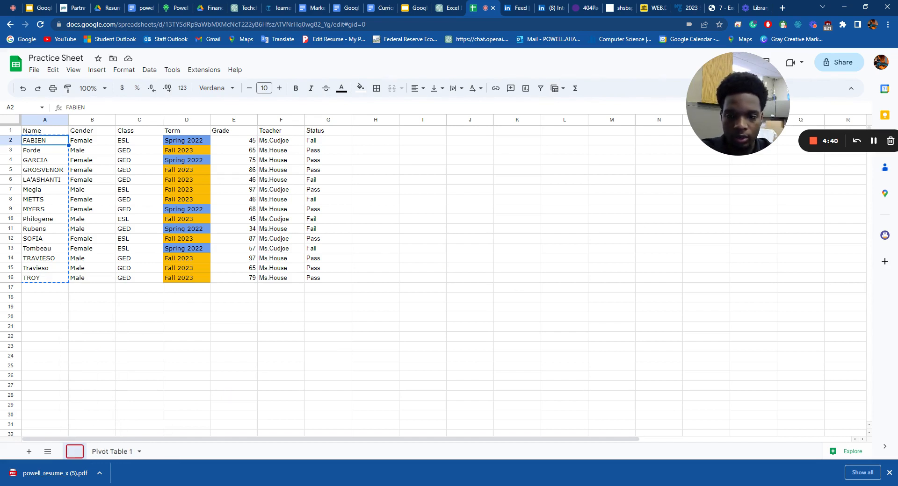
type("tudents")
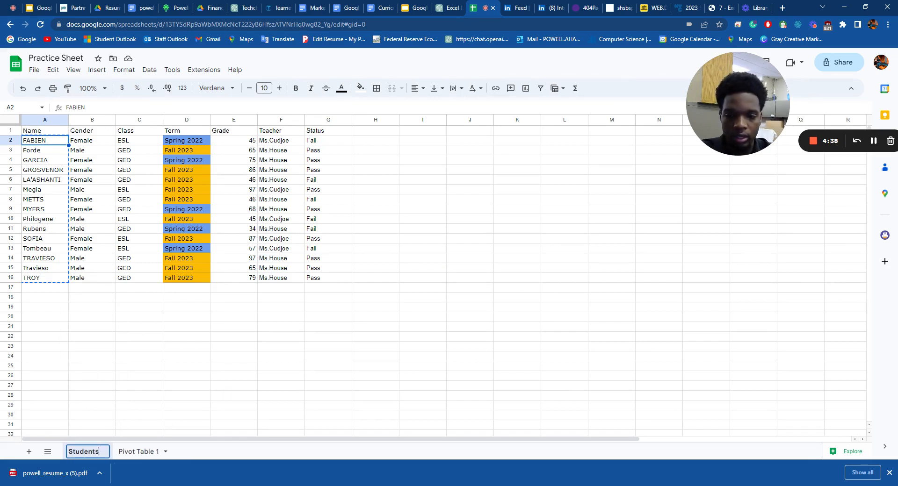
key("Return")
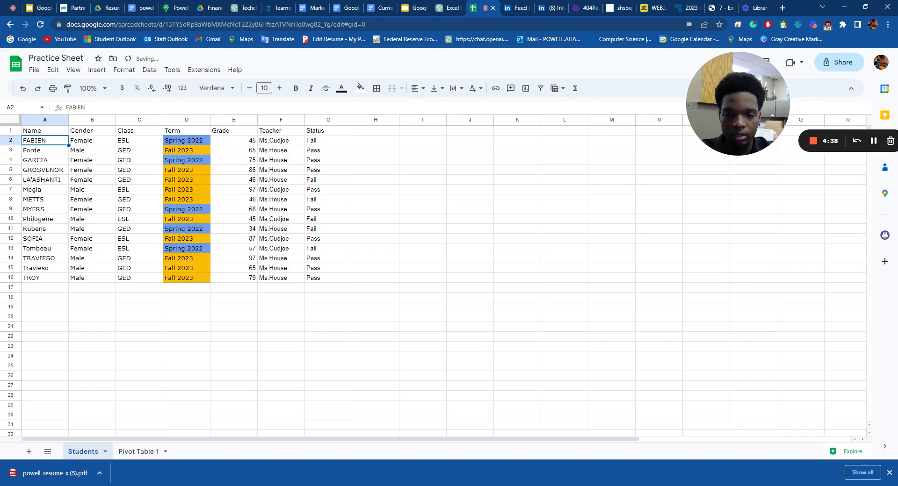
Add a new sheet to the spreadsheet and name it Status.
left_click(27, 452)
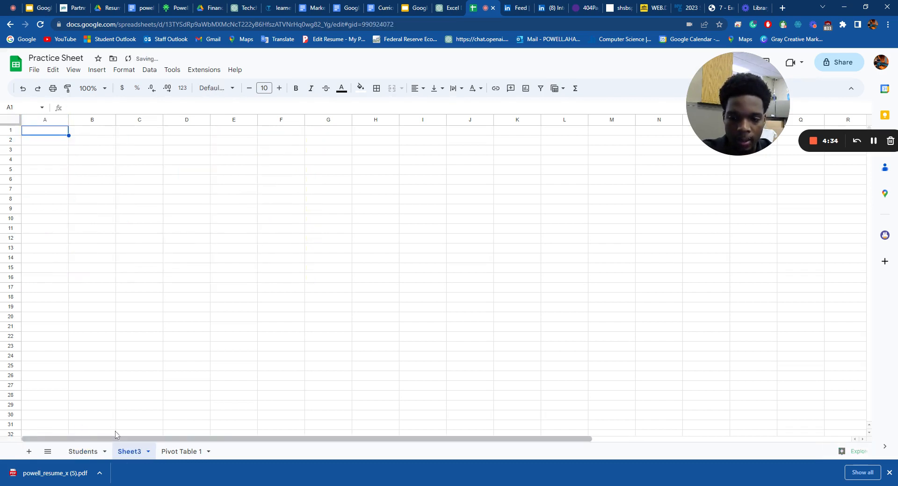
right_click(133, 454)
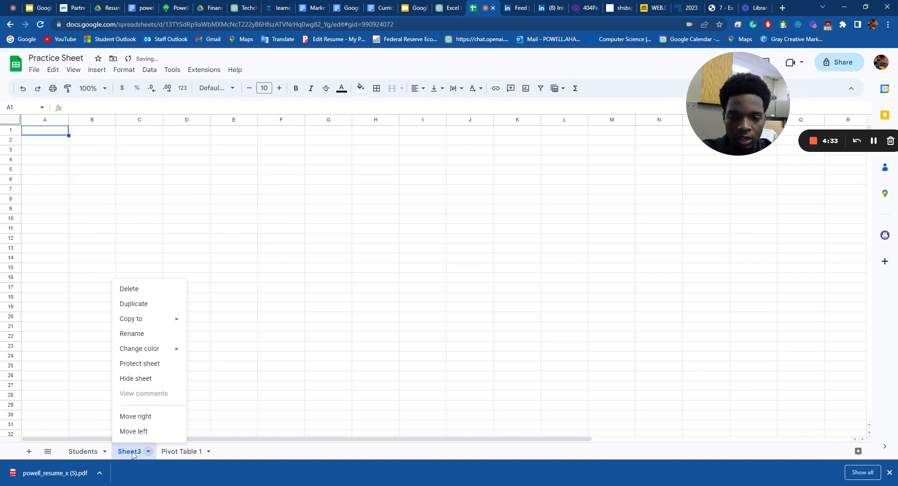
left_click(152, 342)
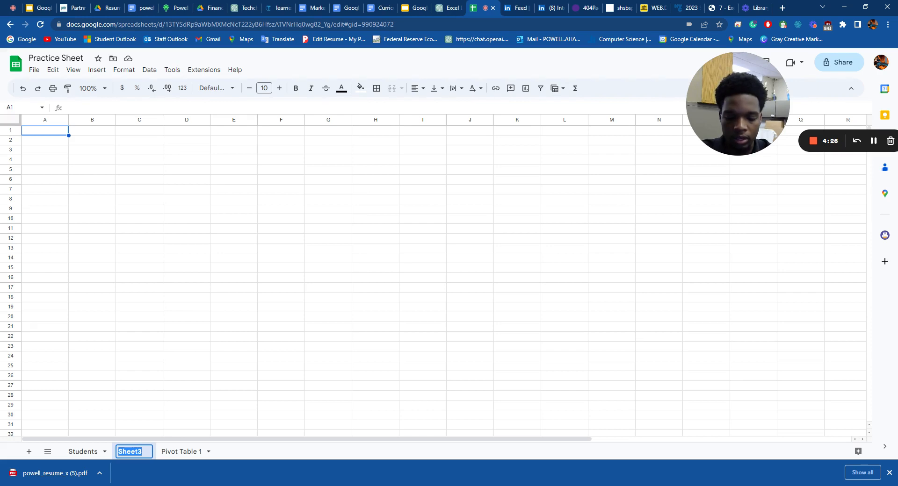
type("Status")
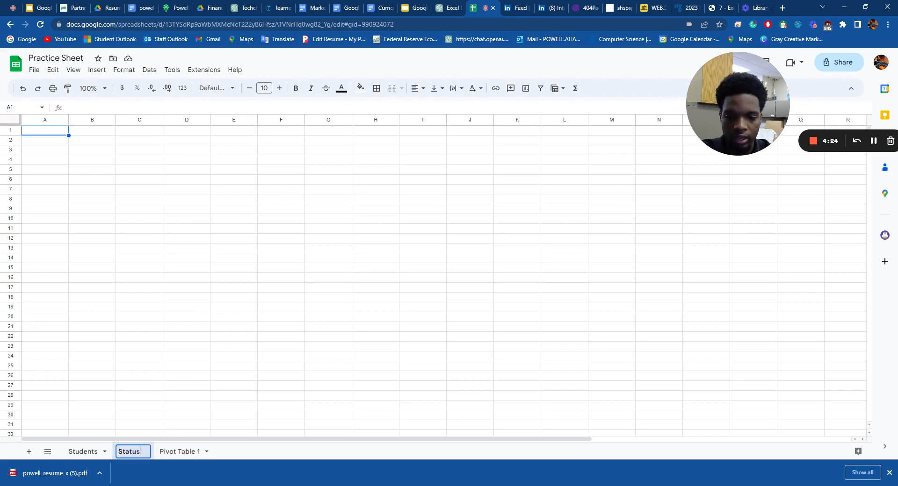
key("Return")
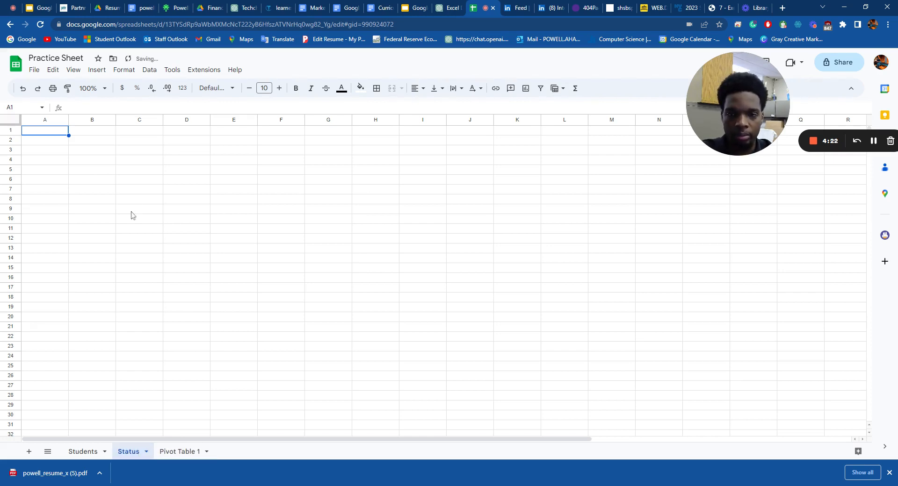
Enter the column headers Name in A1 and Status in B1 of the Status sheet.
left_click(46, 132)
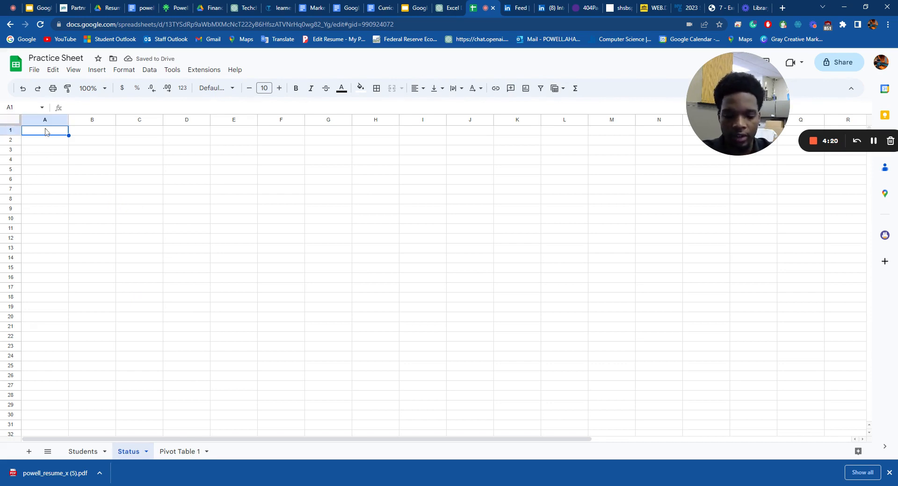
type("N")
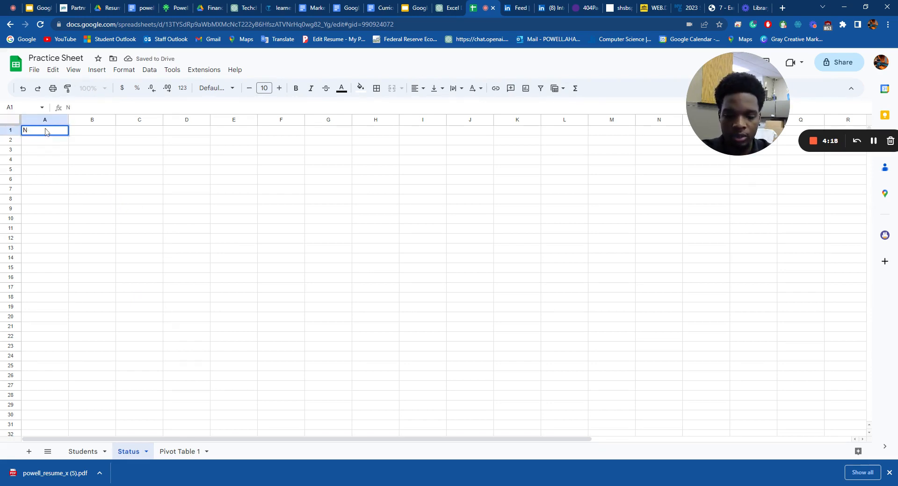
type("mame")
key("Tab")
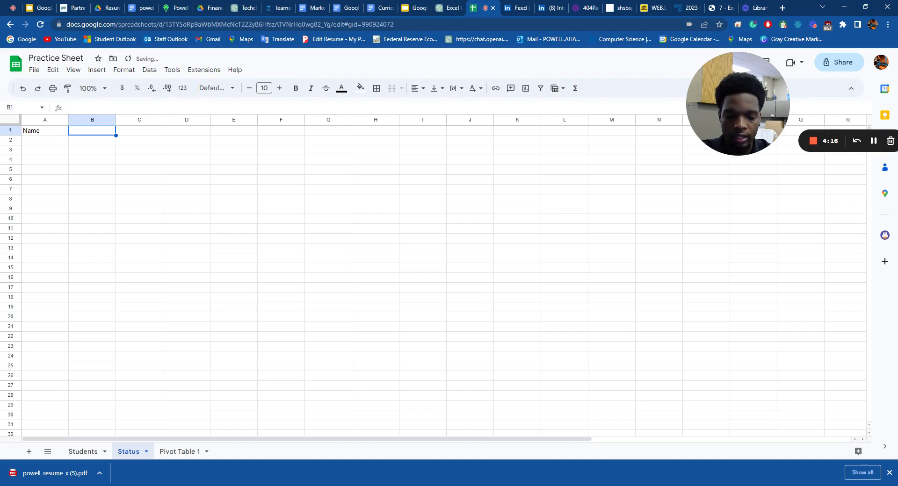
type("tatus")
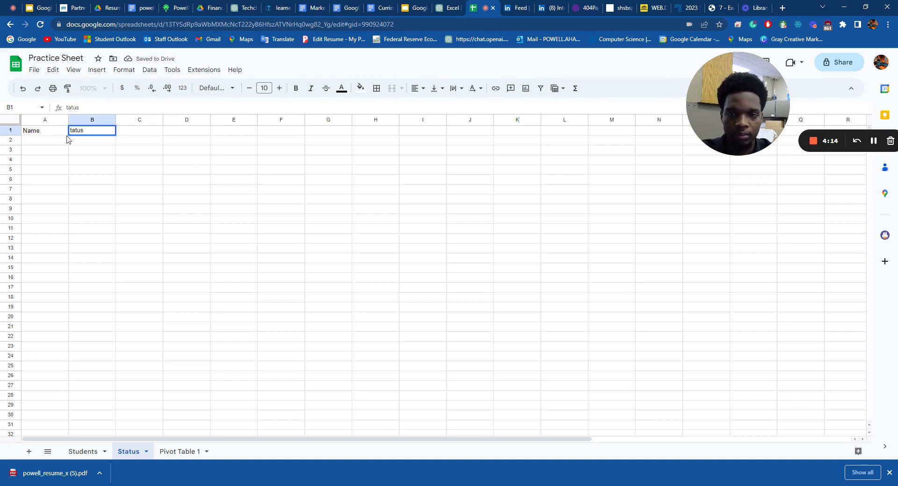
double_click(76, 130)
type("S")
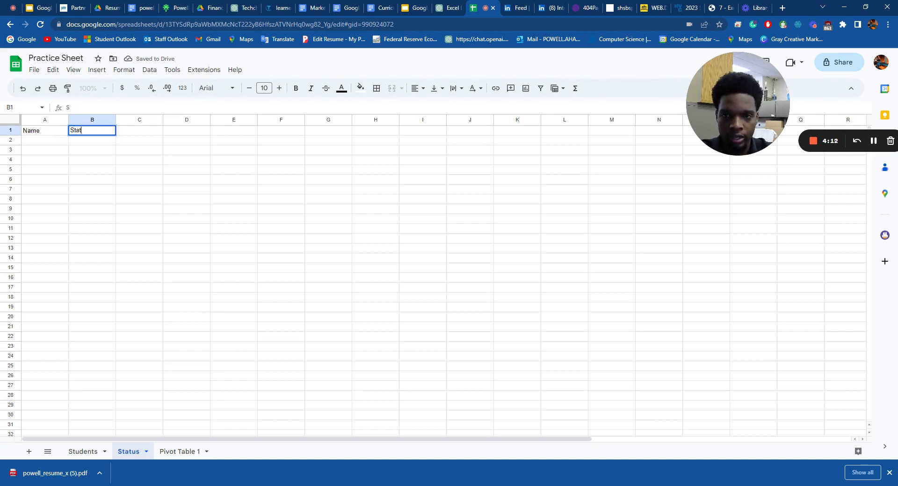
Switch to the Google Sheets Intro presentation, read the VLOOKUP slide's description of the function, and return to the Practice Sheet spreadsheet.
left_click(409, 7)
left_click(69, 267)
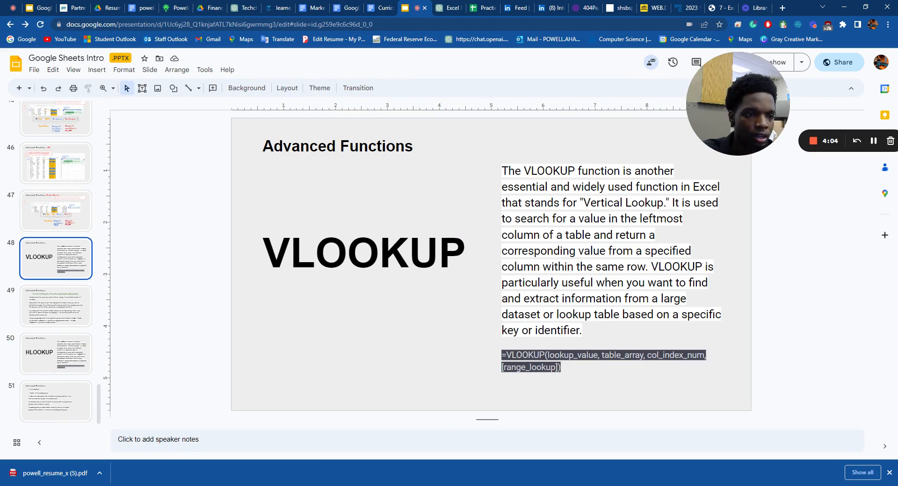
left_click_drag(583, 203, 657, 236)
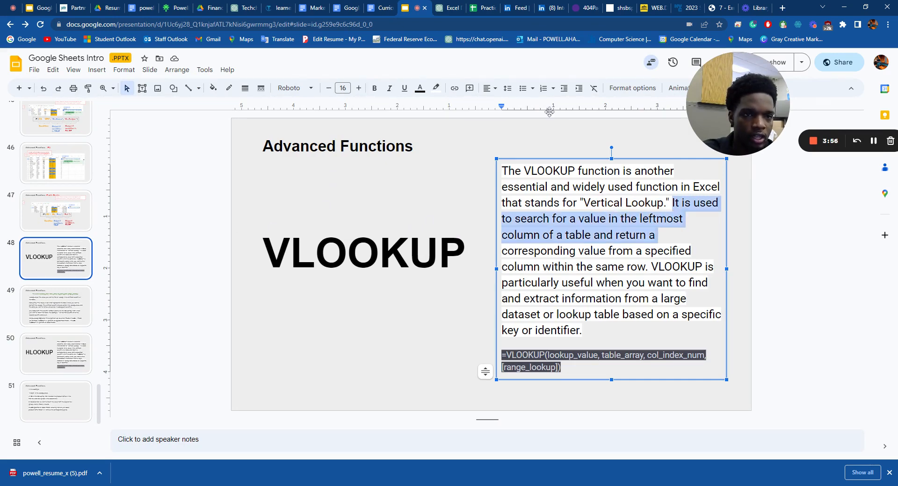
left_click(483, 15)
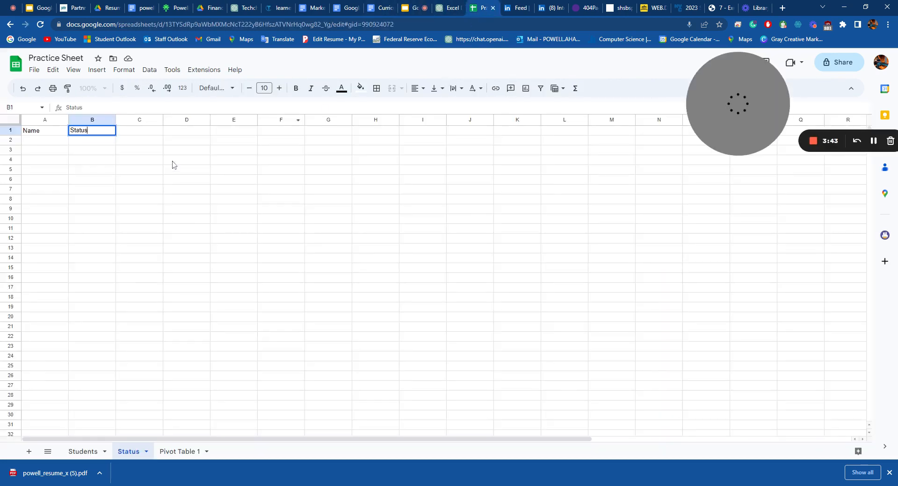
left_click(52, 141)
left_click_drag(53, 150, 56, 269)
left_click_drag(96, 140, 110, 280)
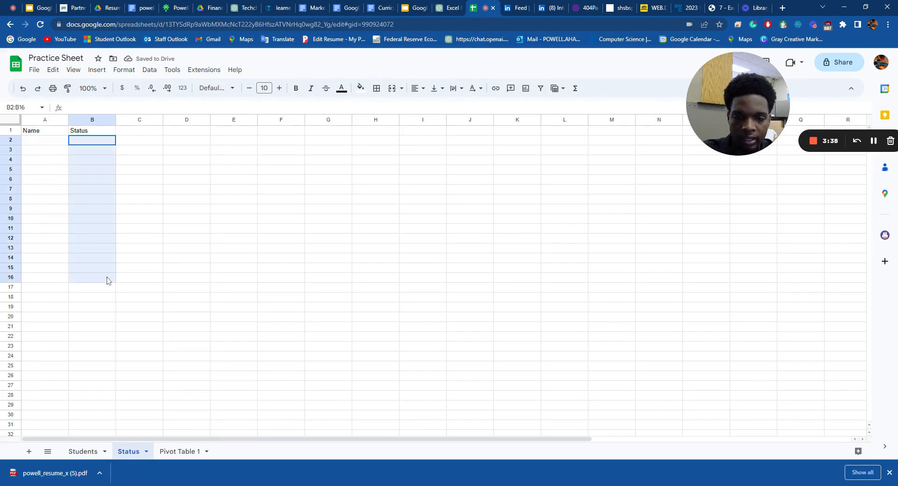
left_click(89, 452)
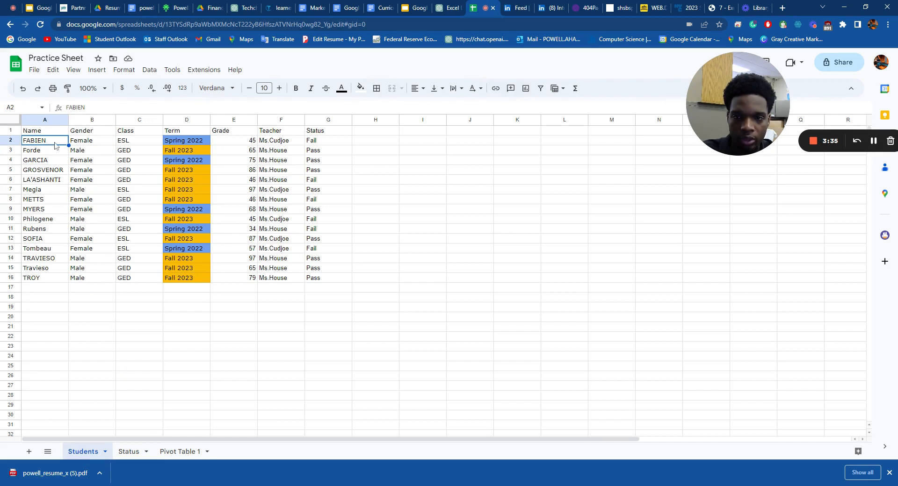
left_click_drag(56, 143, 59, 282)
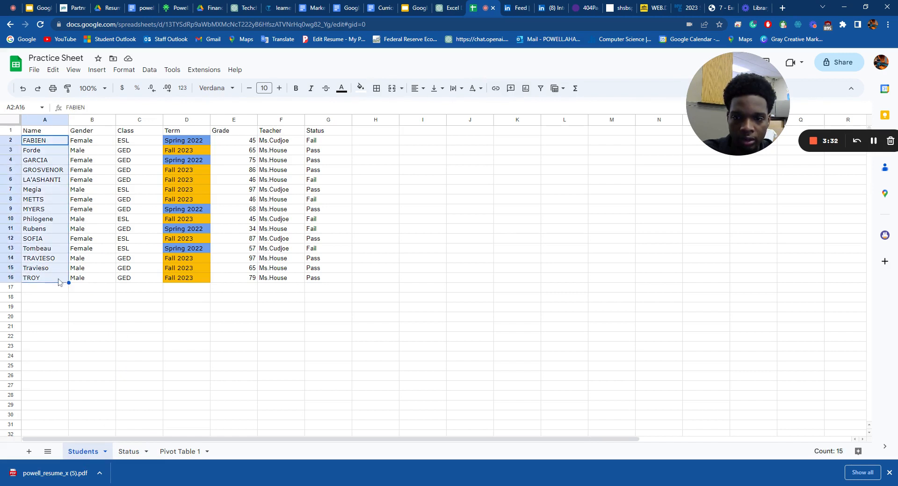
Enter the formula =Students!A2 in cell A2 of the Status sheet to pull the first student's name from the Students sheet.
left_click(129, 452)
left_click(52, 144)
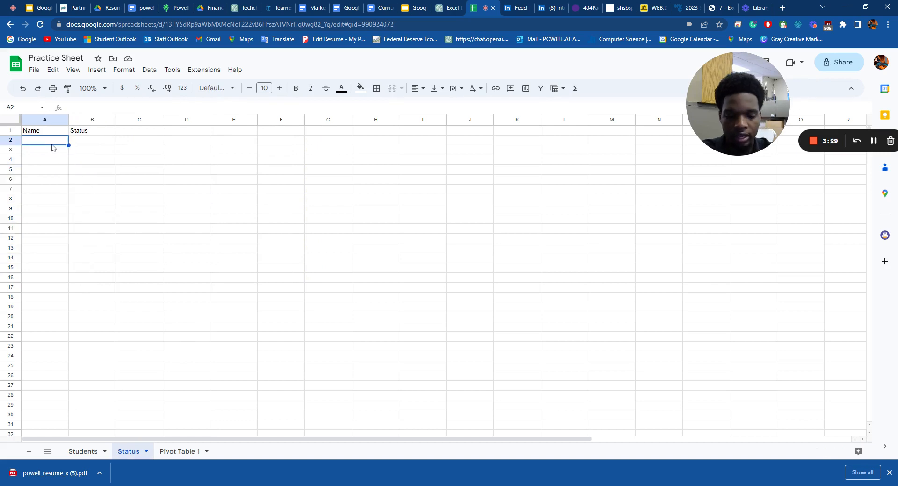
type("=")
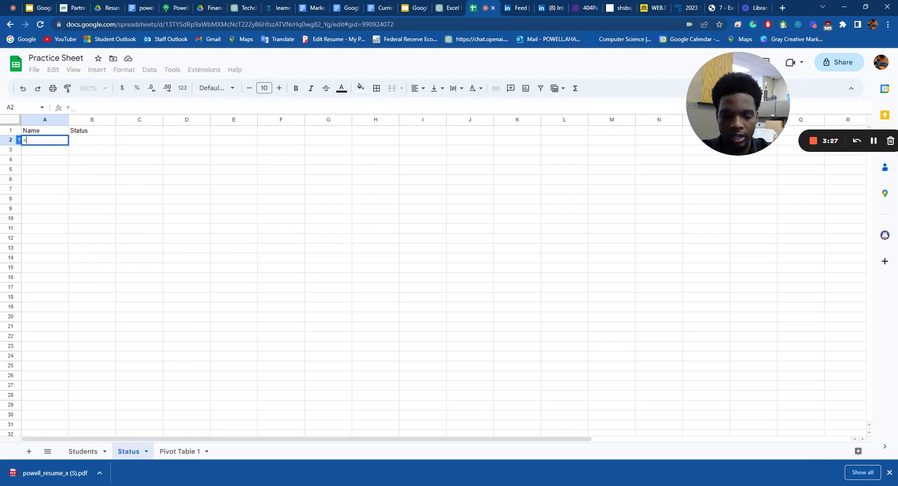
left_click(79, 451)
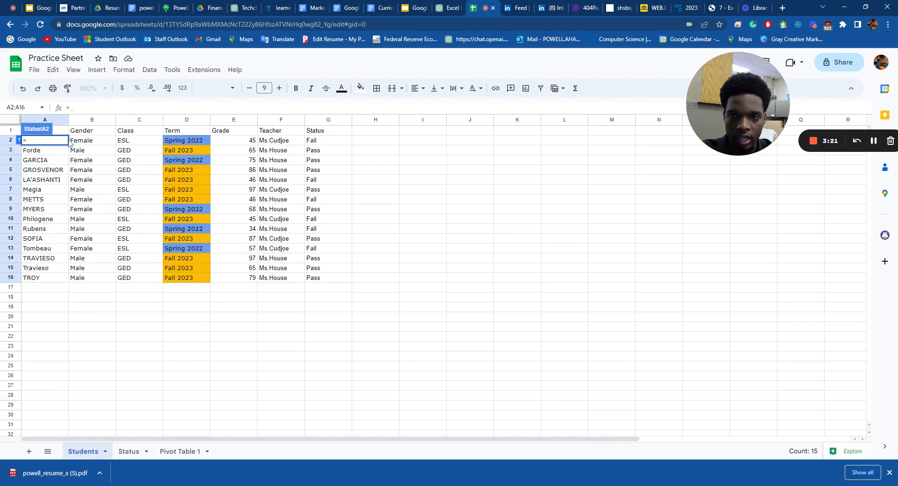
left_click(60, 152)
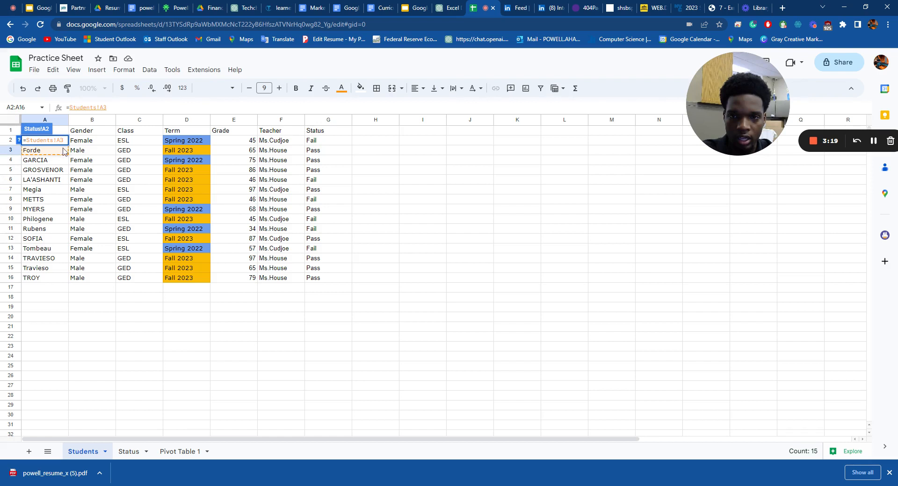
left_click(127, 452)
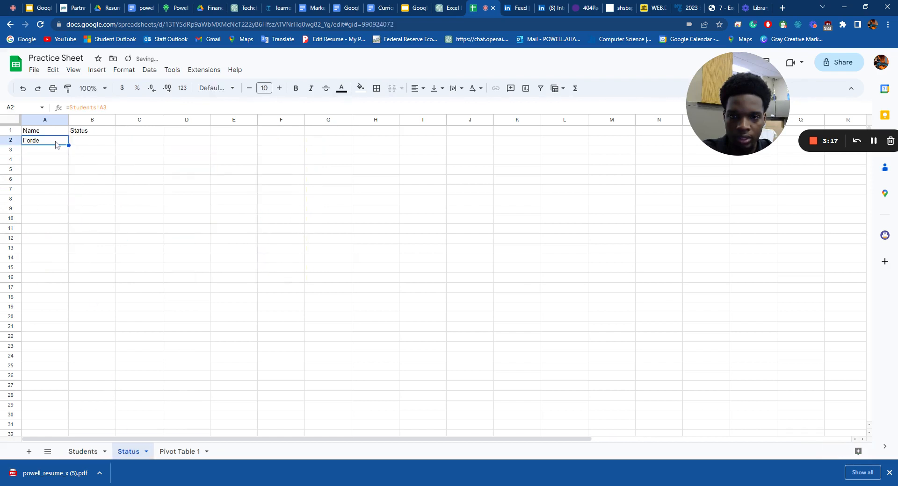
key("Return")
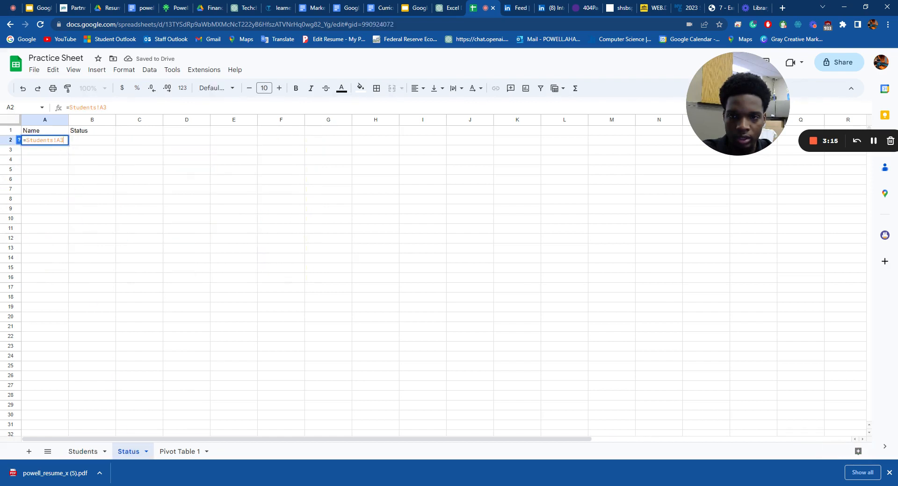
key("BackSpace")
type("2")
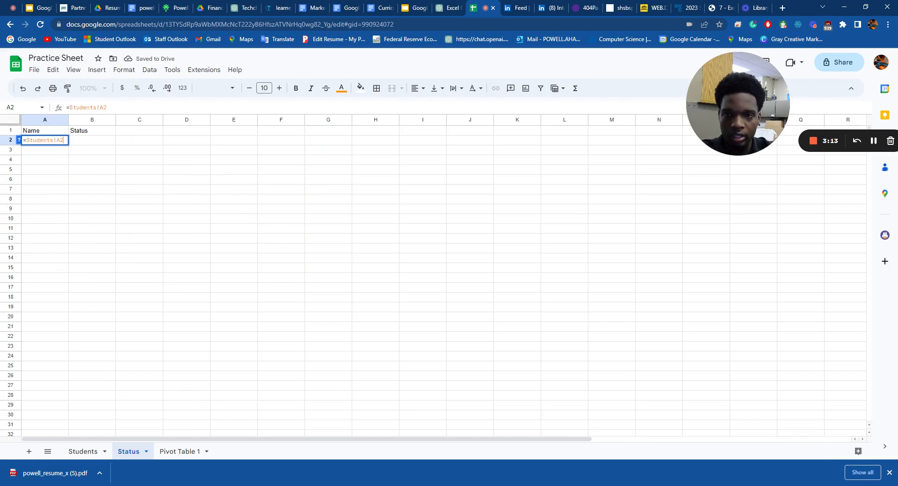
key("Return")
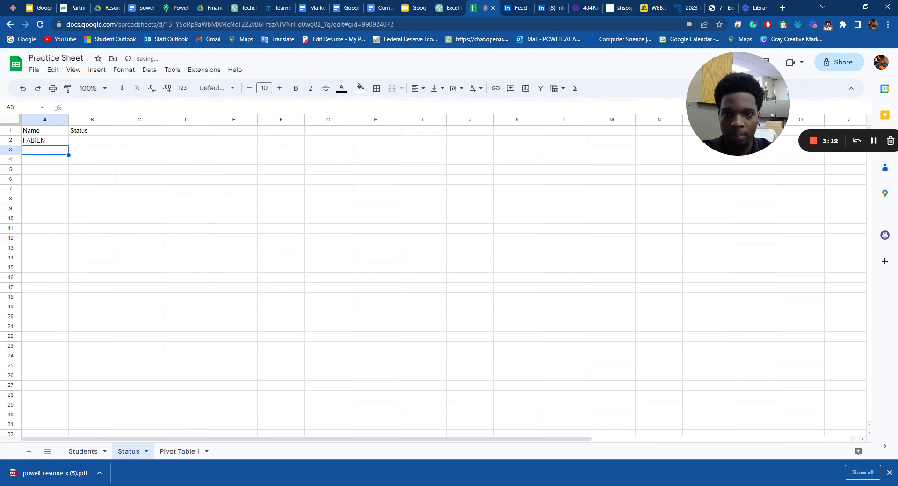
Fill the name reference formula in A2 down the Name column to A21.
left_click(55, 142)
left_click_drag(69, 145, 68, 330)
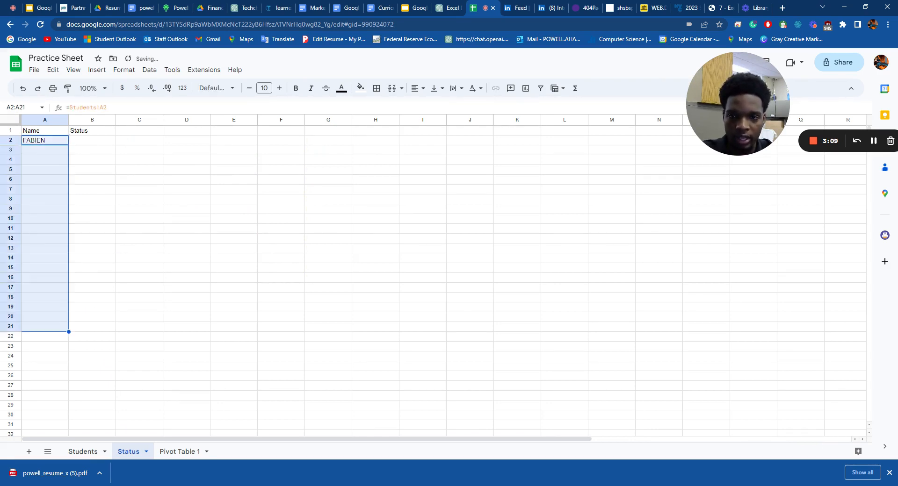
left_click(71, 251)
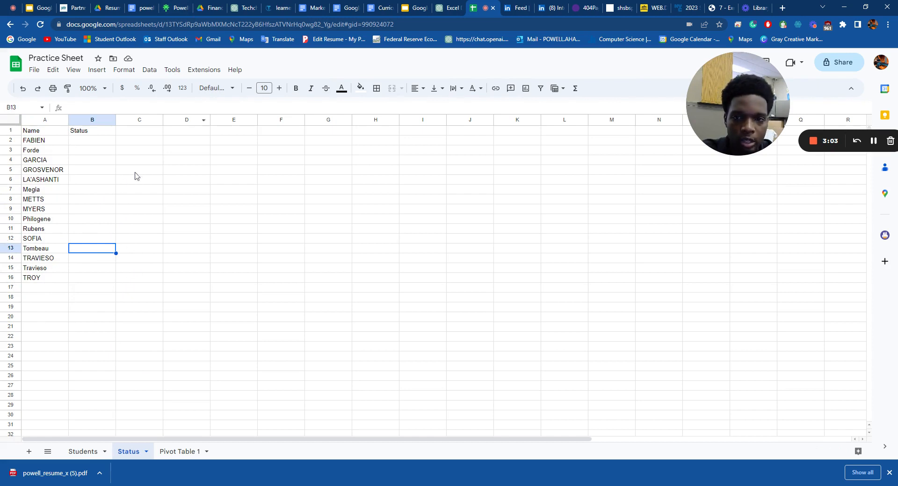
Replace the first student's name in A2 of the Students sheet with a shorter one and check the linked name on the Status sheet.
left_click(85, 453)
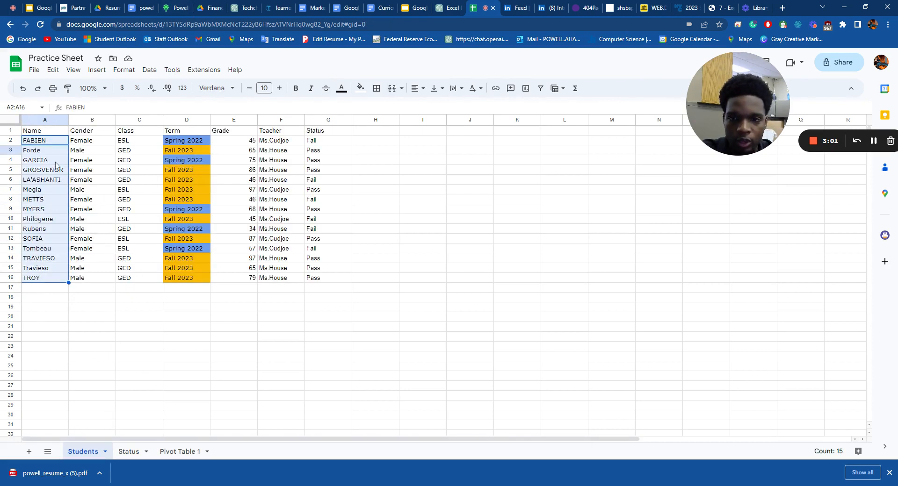
left_click(49, 143)
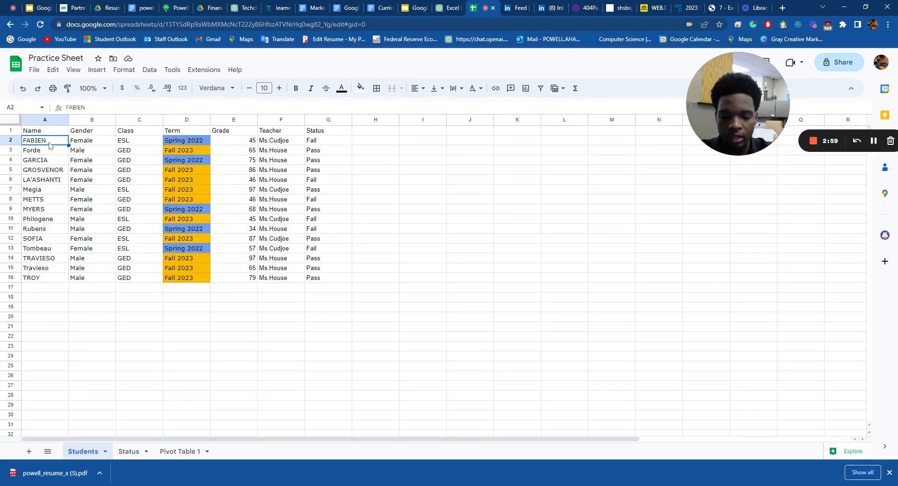
type("Fabo")
key("Return")
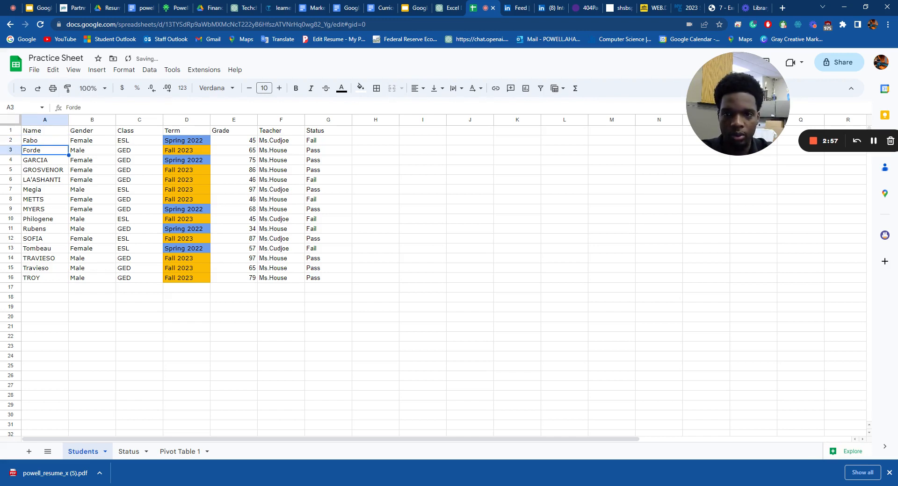
left_click(129, 452)
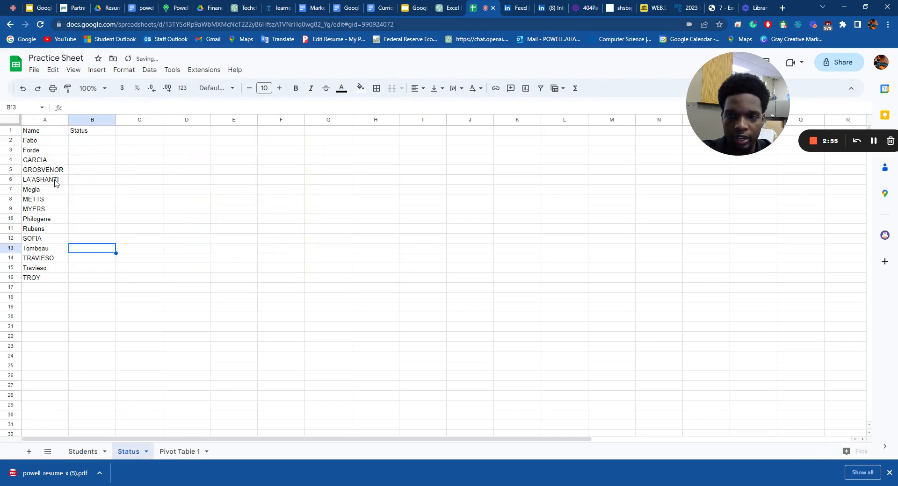
Start a VLOOKUP formula in B2 of the Status sheet with the name in A2 as the search key.
left_click(47, 142)
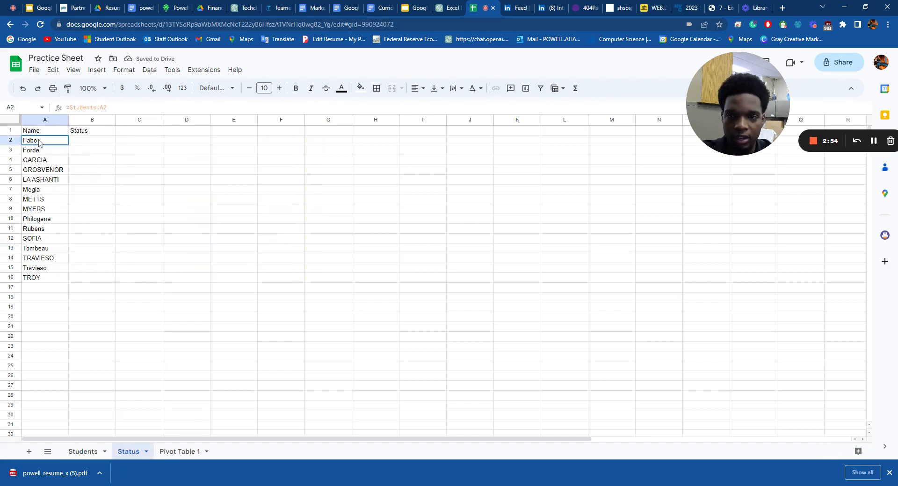
left_click(77, 142)
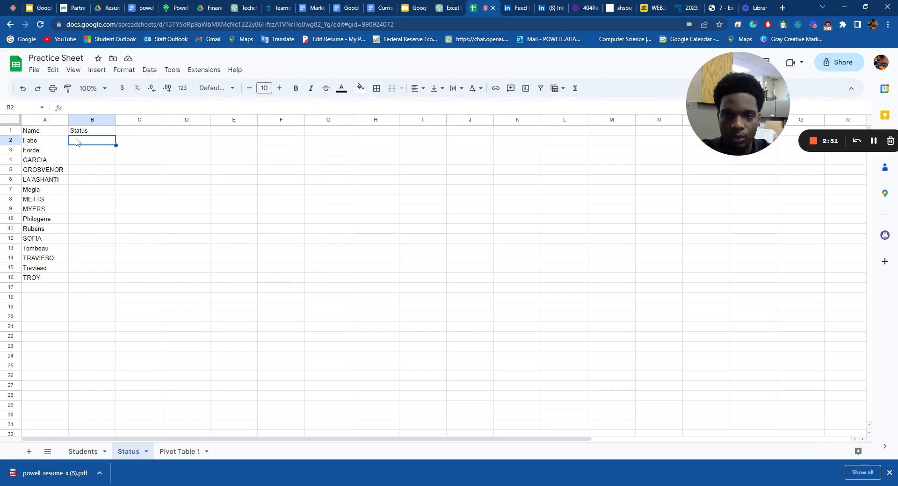
type("=vloo")
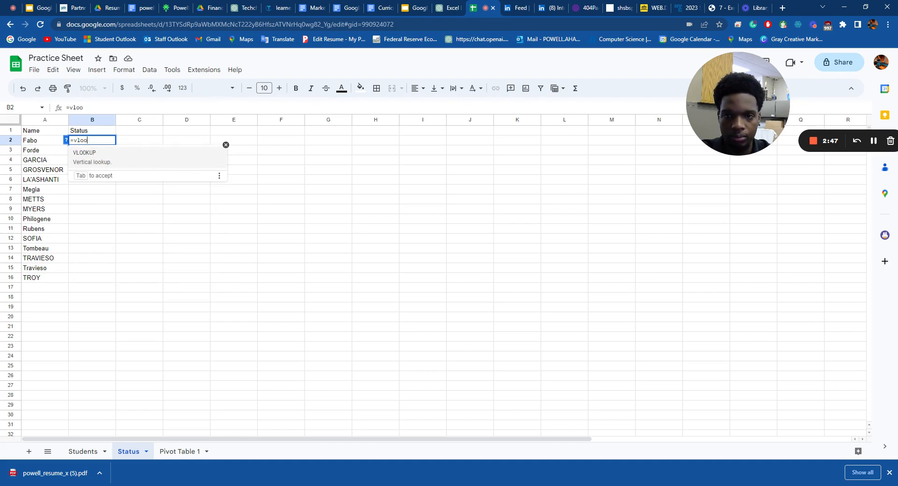
key("Tab")
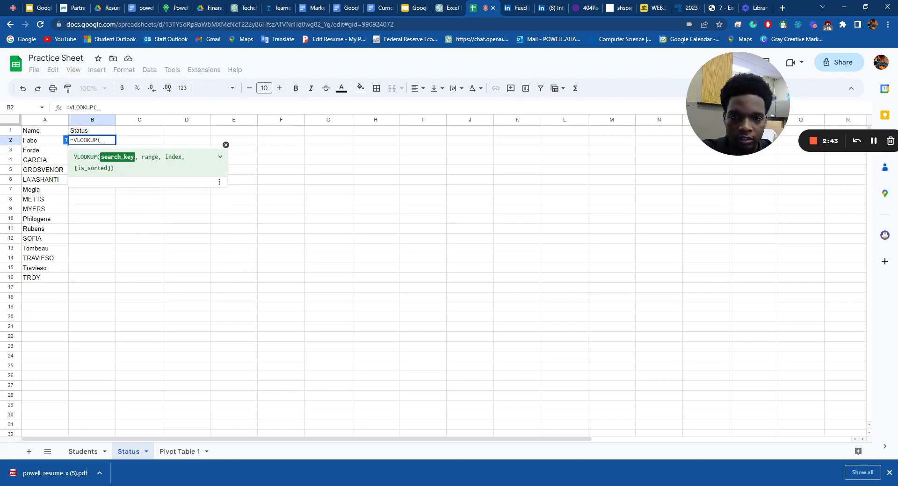
left_click(53, 142)
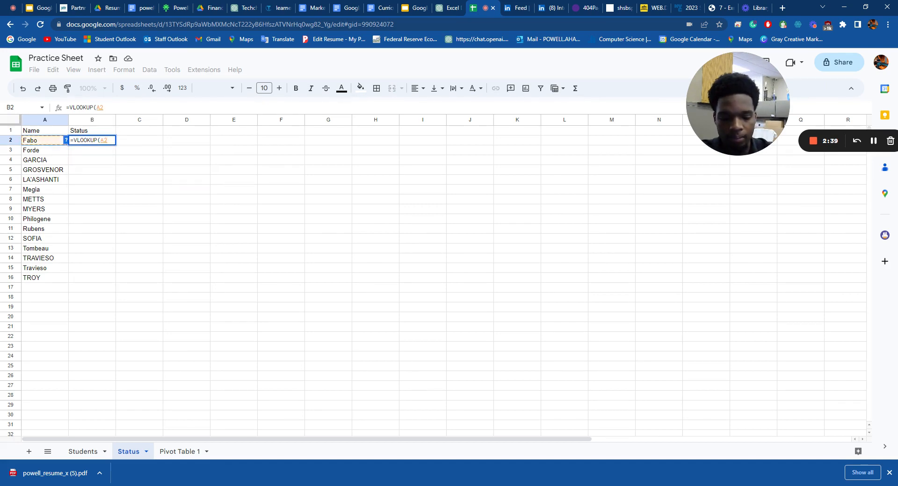
type(",")
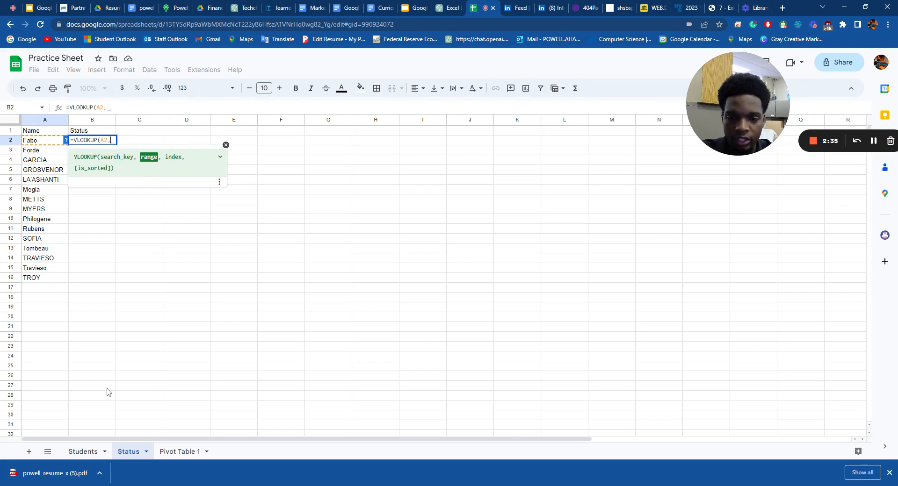
Set the VLOOKUP range to A2:G16 on the Students sheet.
left_click(83, 452)
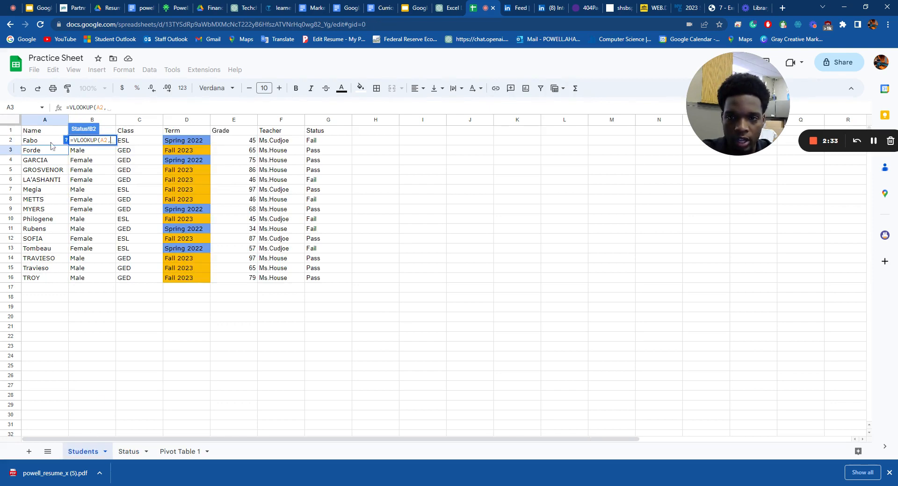
left_click_drag(51, 142, 323, 279)
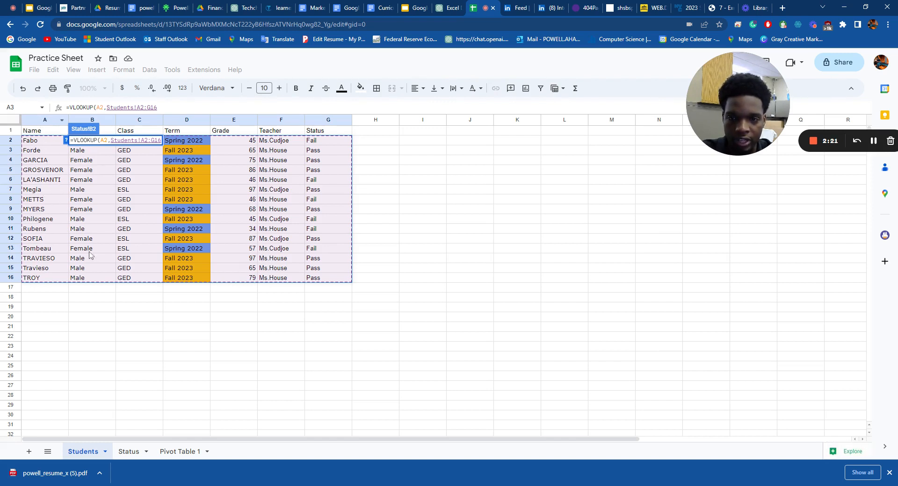
left_click_drag(88, 278, 310, 143)
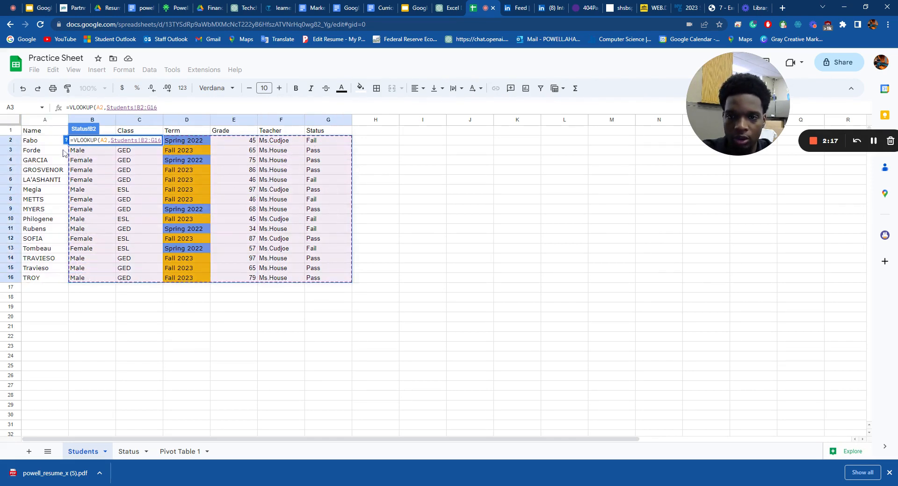
left_click_drag(52, 141, 316, 278)
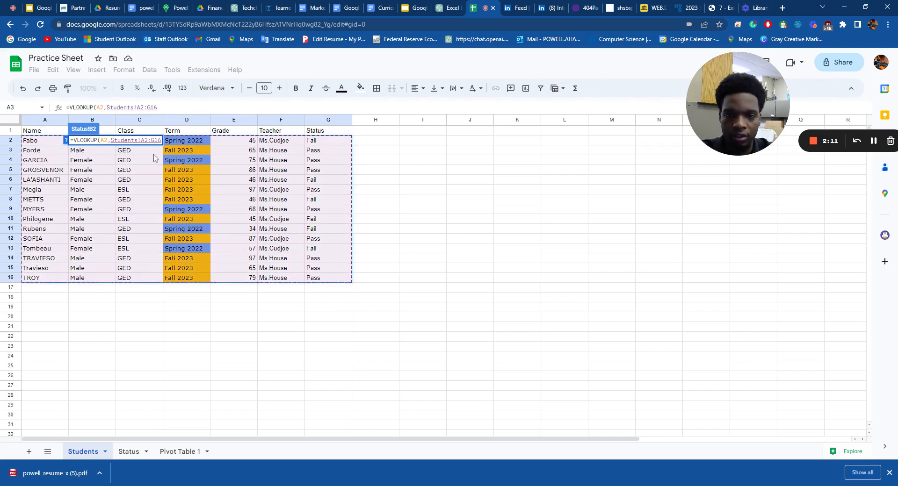
type(",")
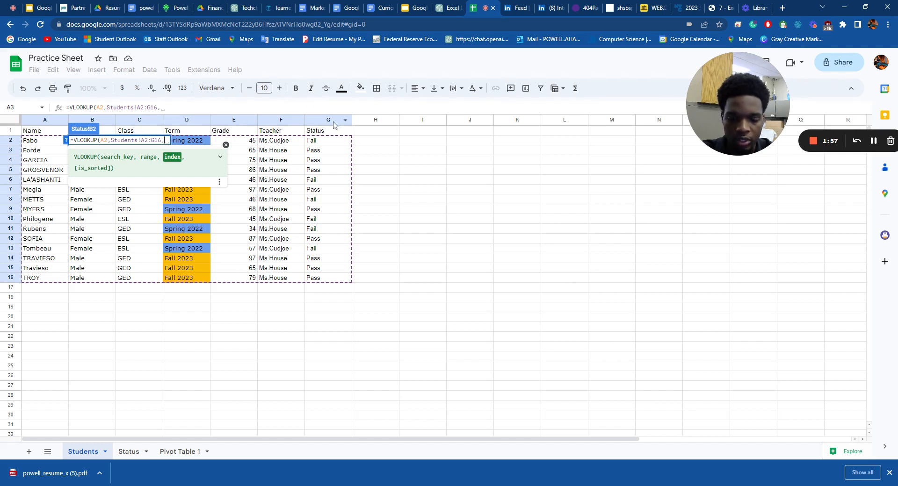
Set the VLOOKUP index to 7, check the is_sorted argument's help, and complete the formula without that optional argument.
type("7")
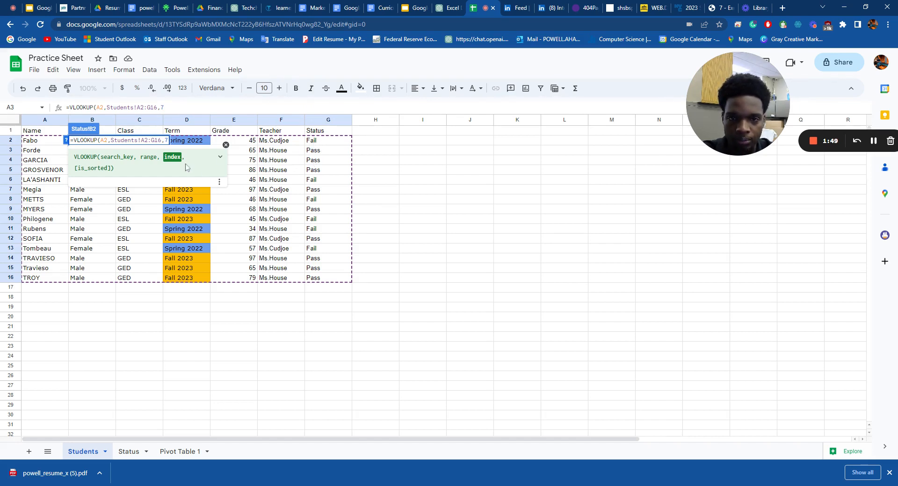
type(",")
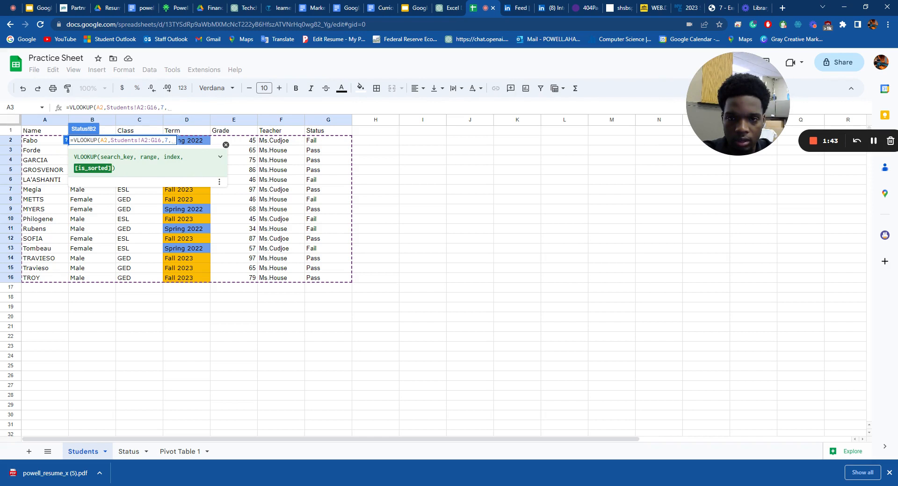
left_click(220, 157)
scroll(219, 173, "down", 5)
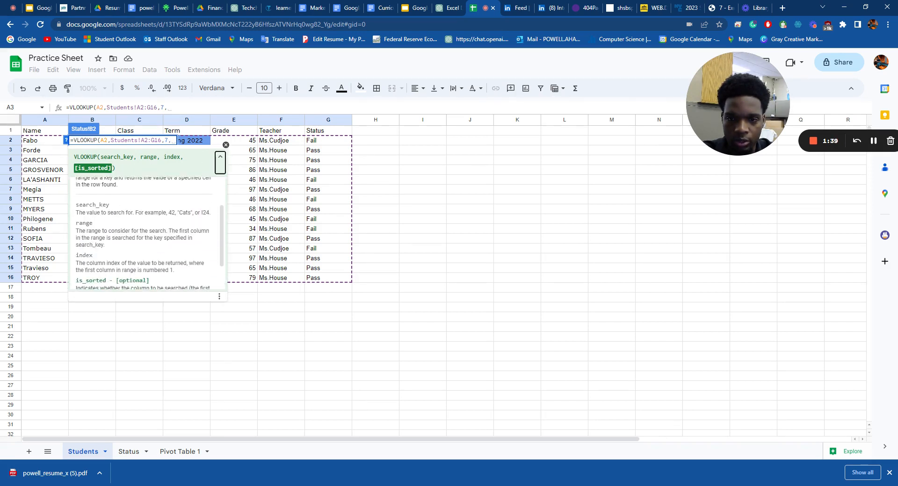
left_click(221, 161)
left_click(220, 160)
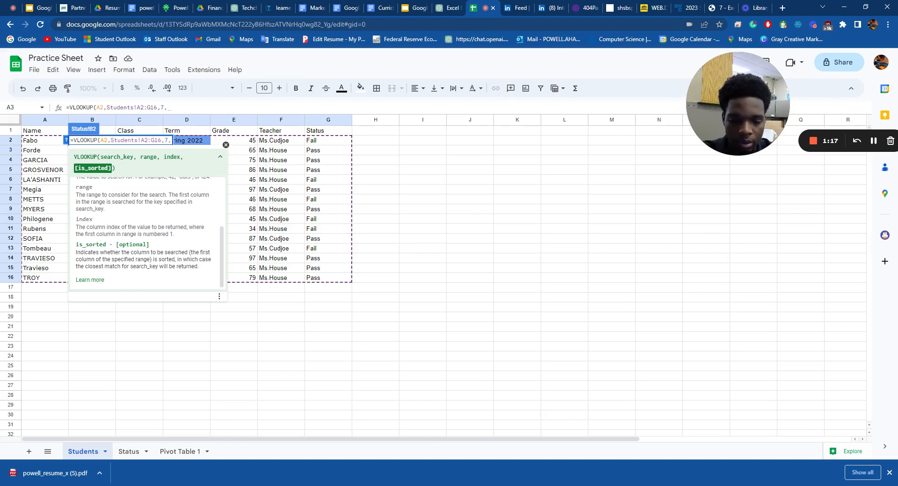
key("BackSpace")
type(")")
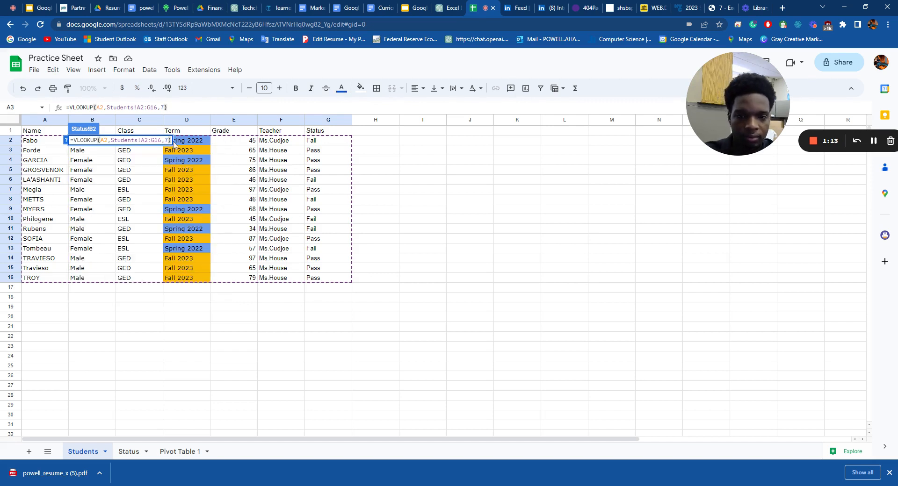
key("Return")
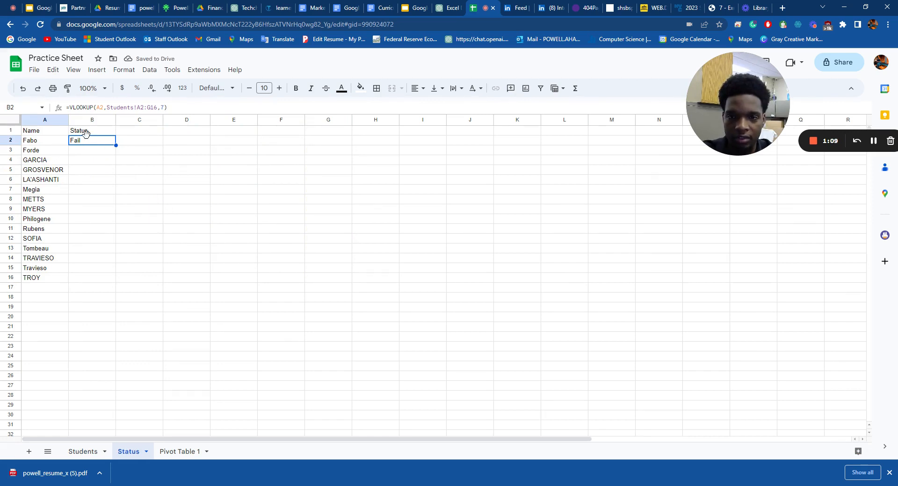
Fill the Status column down to B16 with the suggested VLOOKUP formula that uses the absolute range Students!$A$2:$G$16.
left_click(58, 144)
left_click(93, 144)
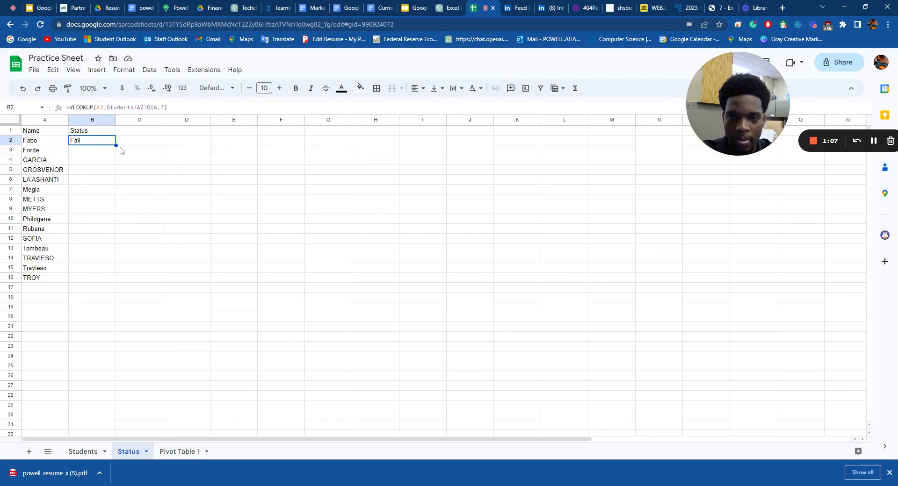
left_click_drag(112, 149, 106, 280)
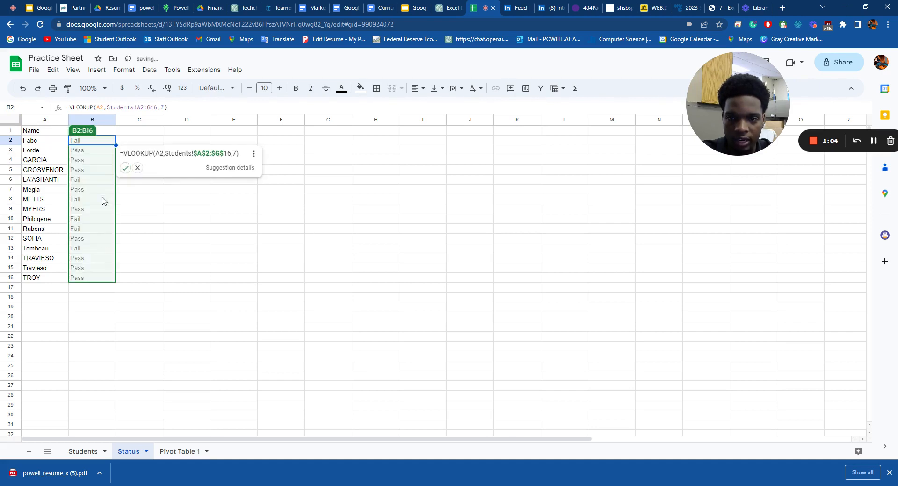
left_click(125, 168)
left_click(132, 154)
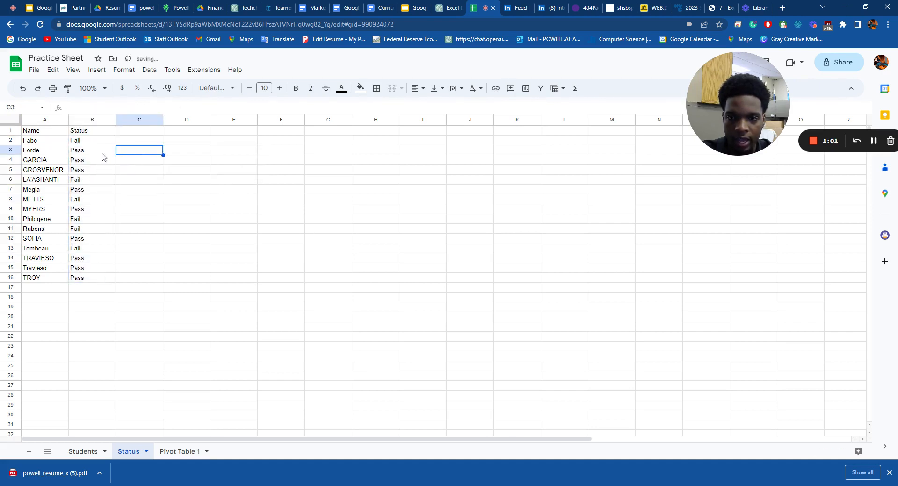
Inspect the filled formula in B3 and compare the looked-up statuses with the Status column on the Students sheet.
left_click(103, 154)
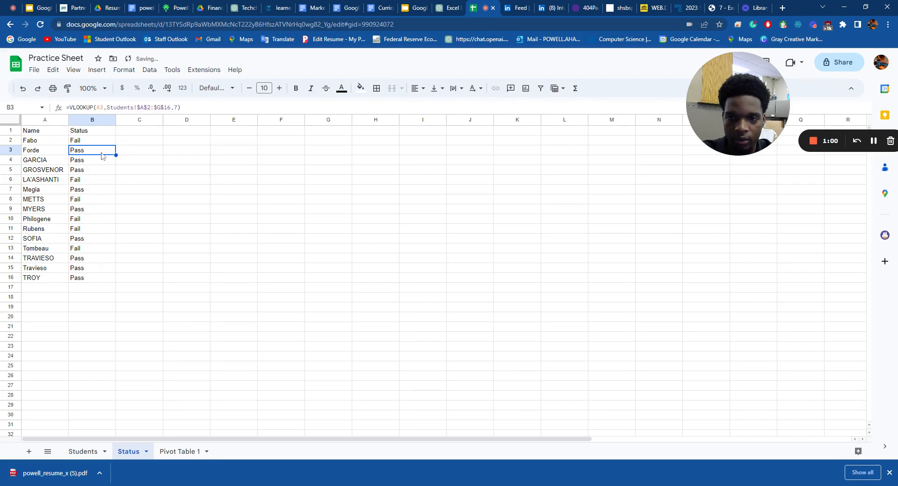
left_click(83, 451)
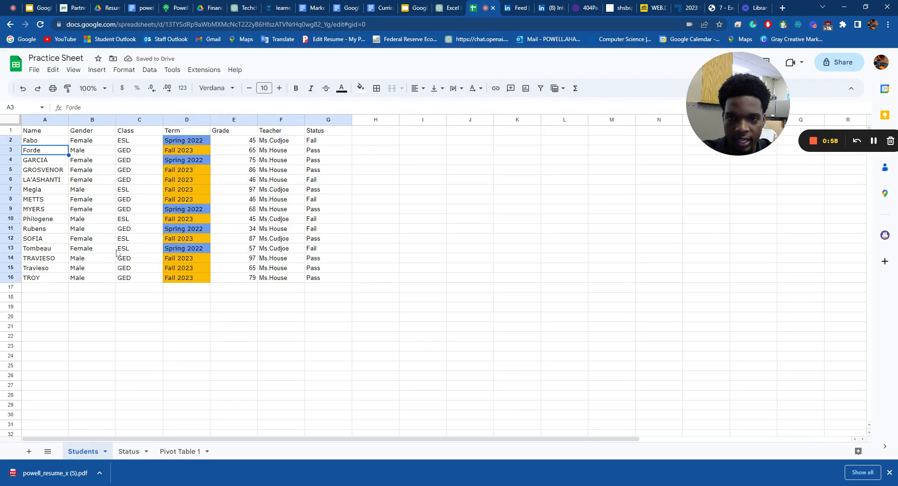
left_click(128, 451)
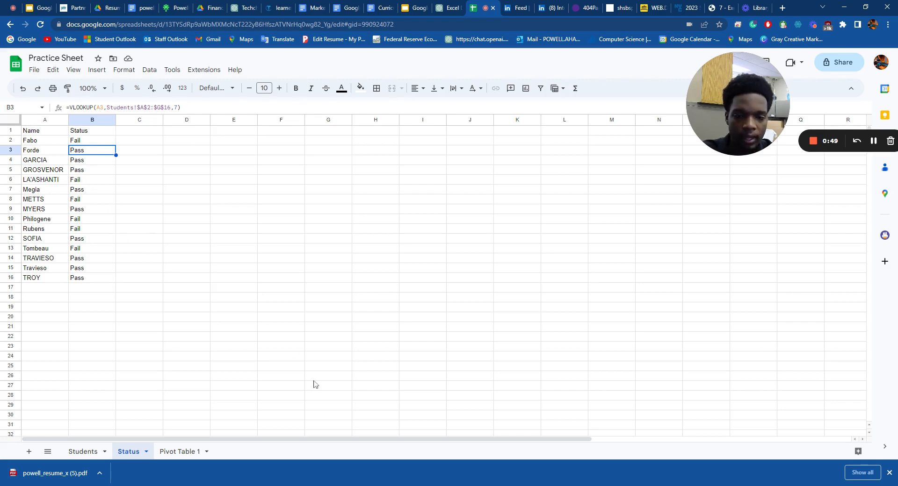
left_click(89, 456)
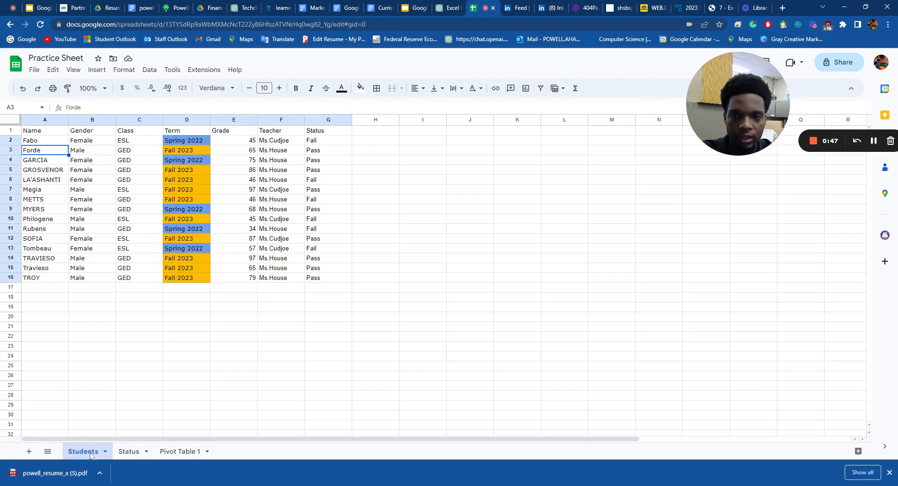
left_click(135, 456)
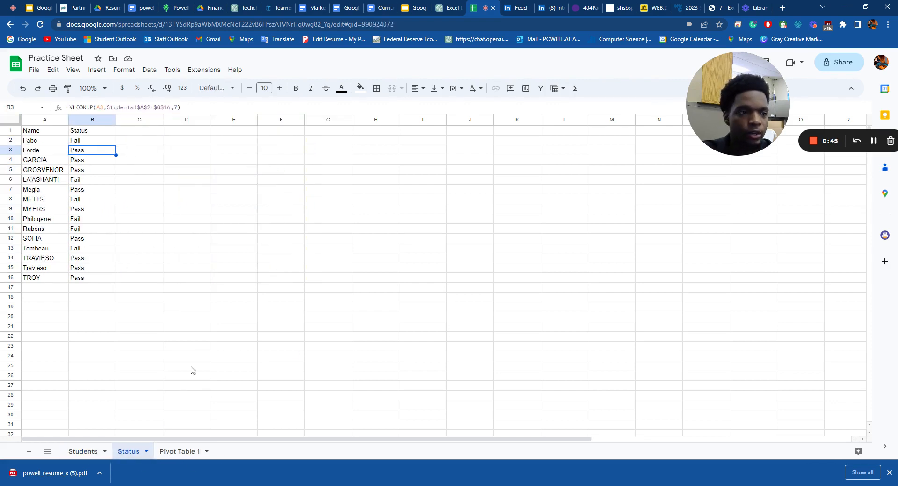